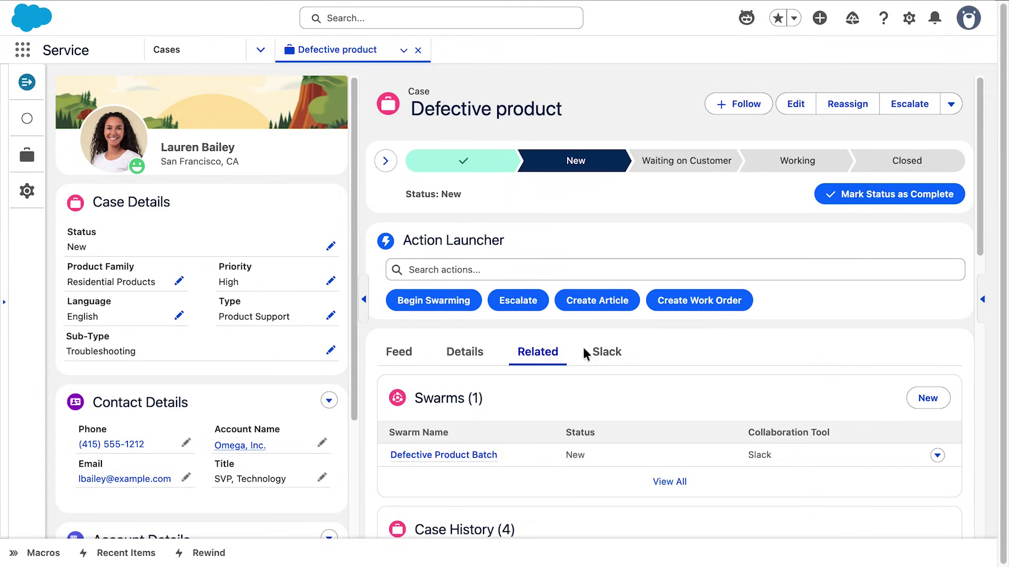
# Step: Ask Agentforce how many customers the bad batch impacts, then highlight the 78-customer and order totals
pyautogui.click(745, 18)
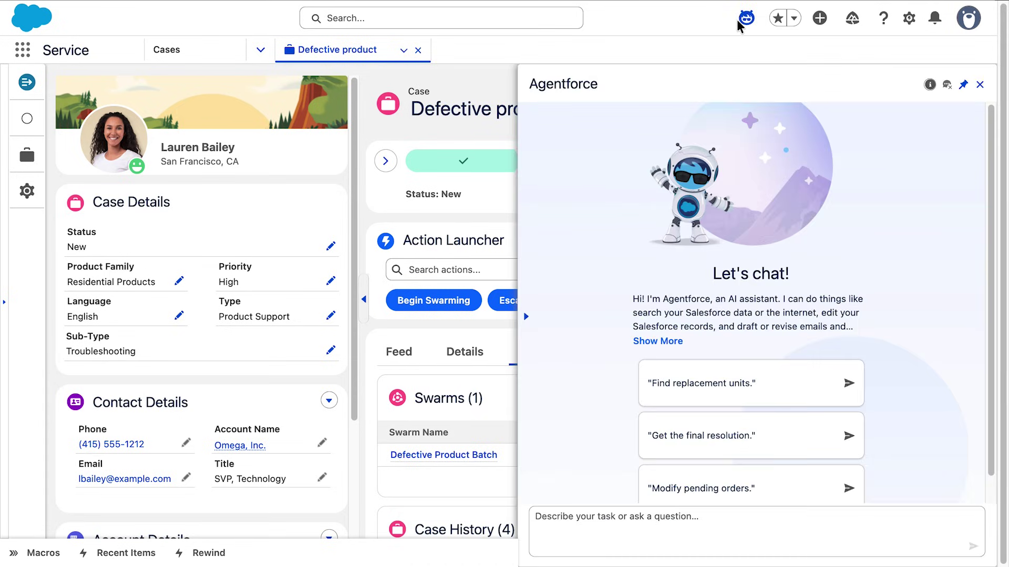
pyautogui.click(541, 514)
pyautogui.write('How many customers a')
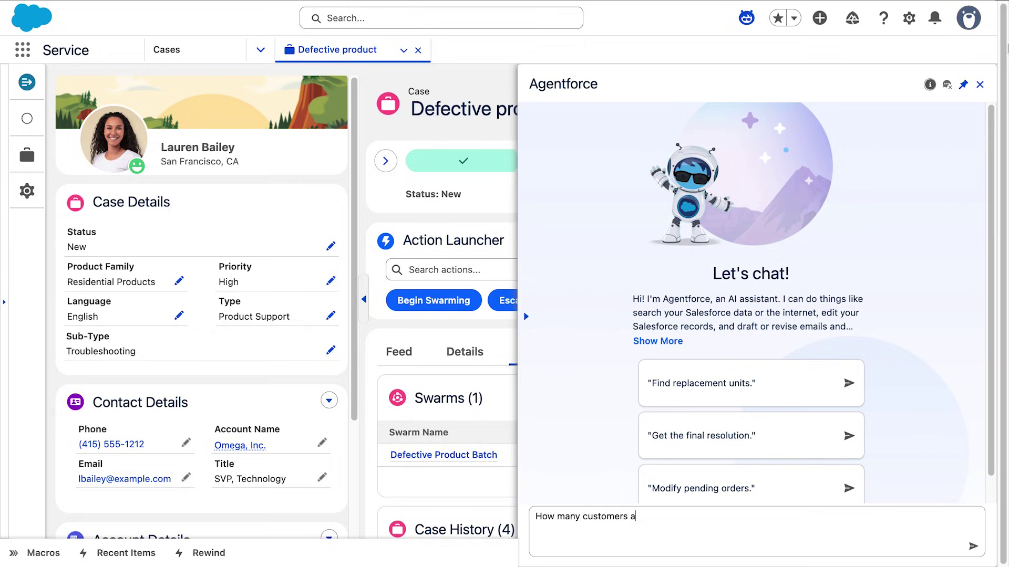
pyautogui.write('re impacted by this bad product batch?')
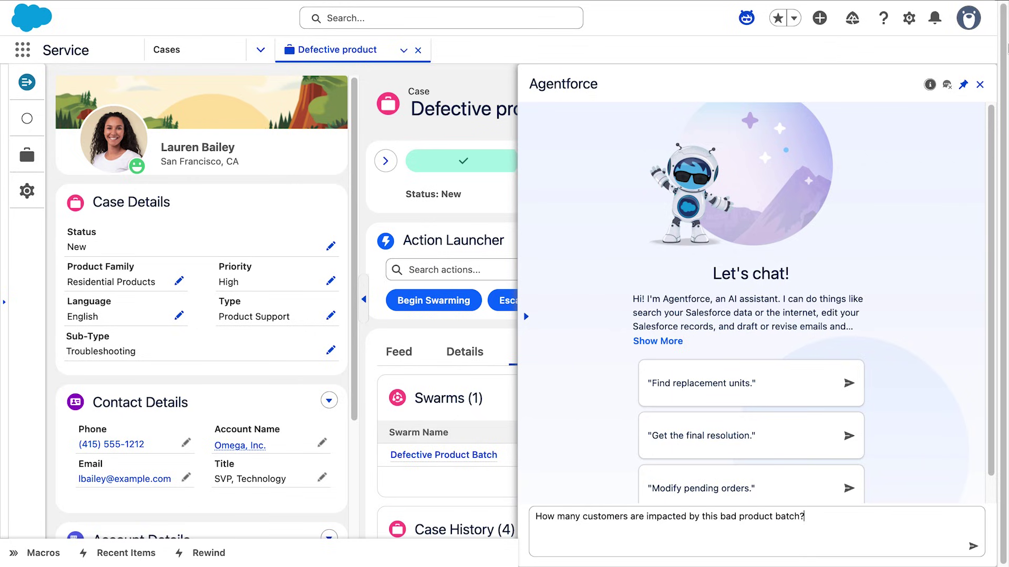
pyautogui.press('Return')
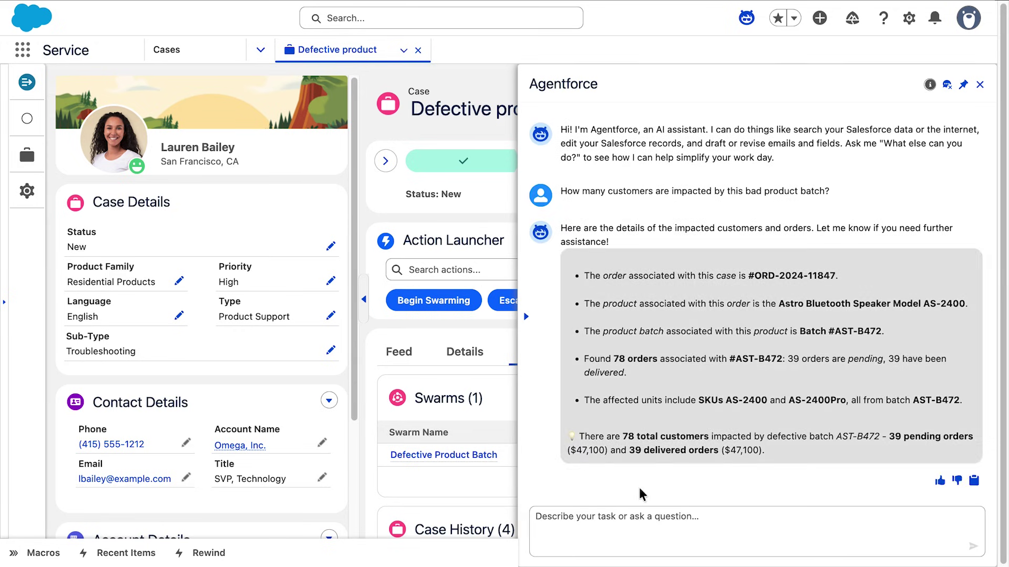
pyautogui.moveTo(774, 453); pyautogui.dragTo(530, 434)
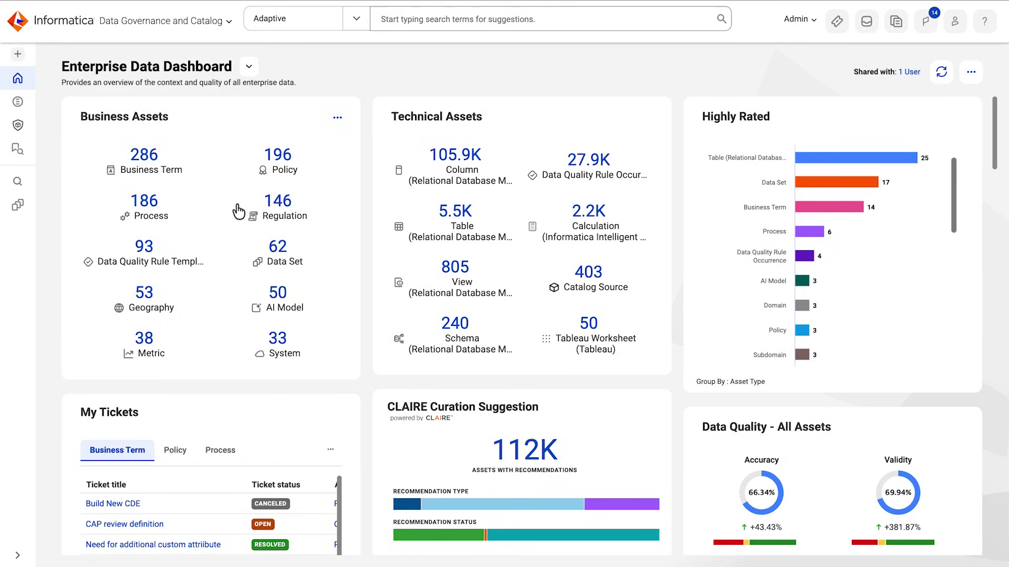
pyautogui.moveTo(17, 206)
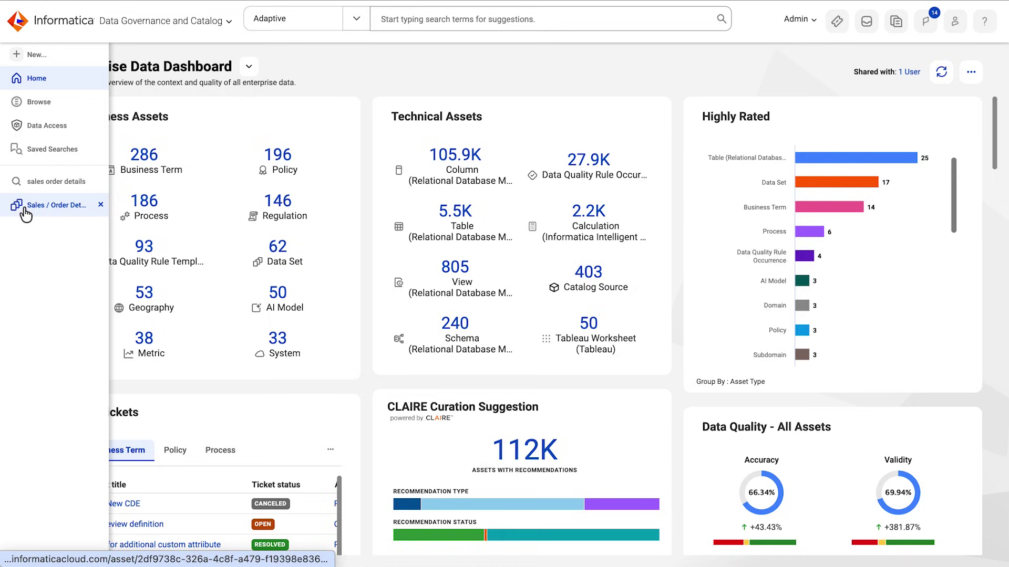
# Step: Open the Sales / Order Details data set from the sidebar's recent items
pyautogui.click(25, 211)
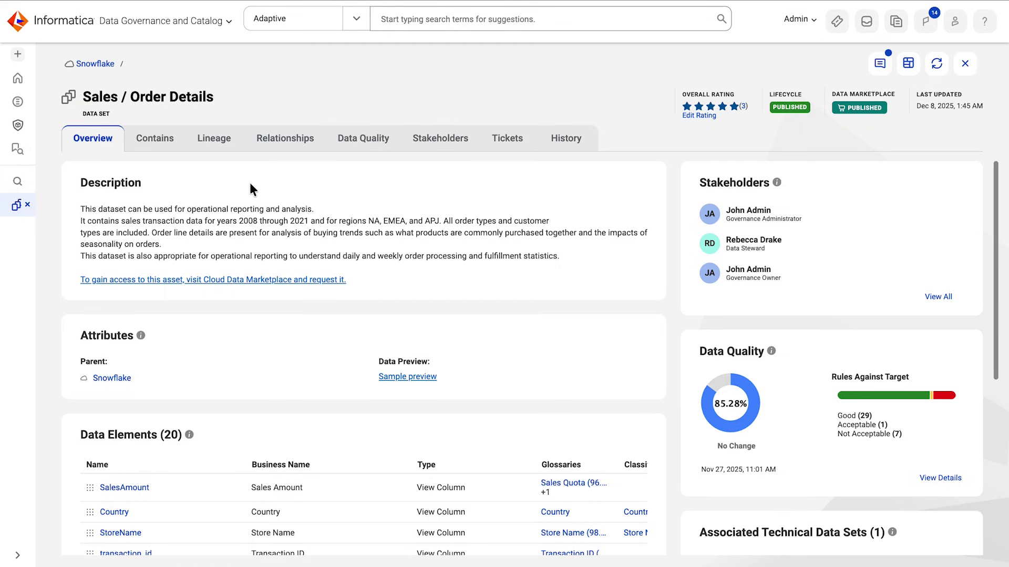
# Step: Pan the Sales / Order Details lineage to upstream sources, then centre its 10-data-set relationship graph
pyautogui.click(215, 140)
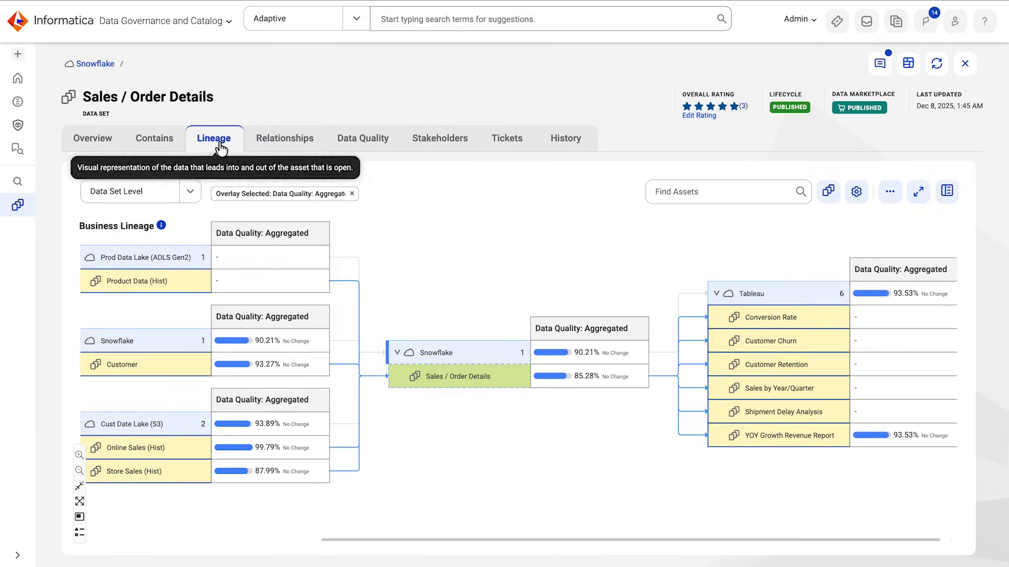
pyautogui.scroll(-2, 400, 253)
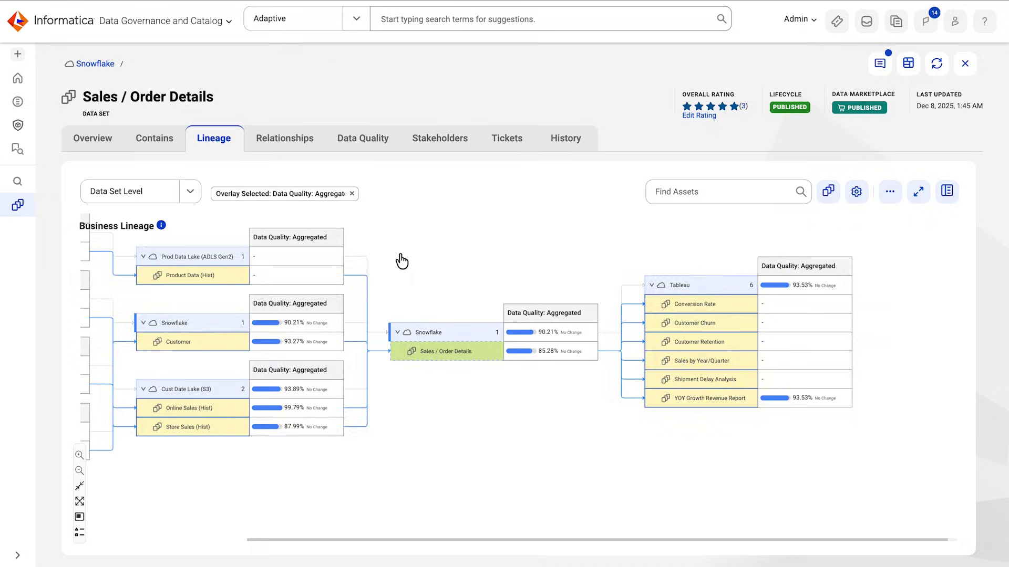
pyautogui.moveTo(401, 260); pyautogui.dragTo(619, 306)
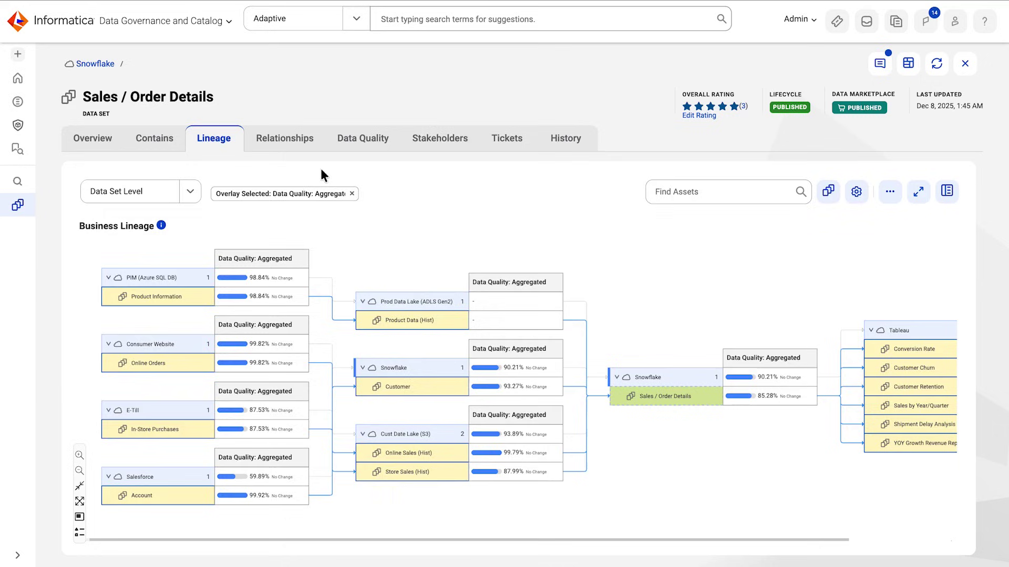
pyautogui.click(297, 150)
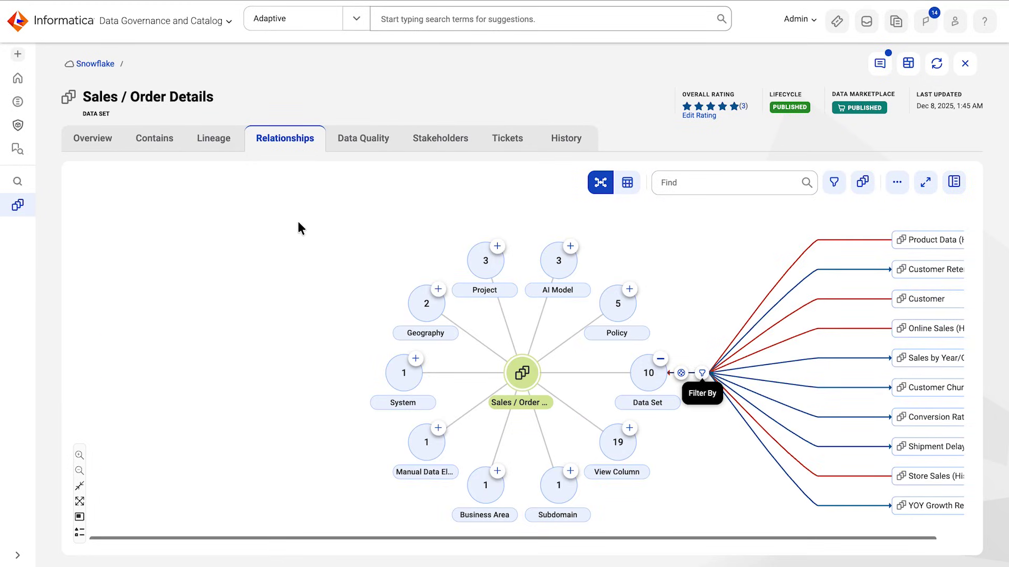
pyautogui.moveTo(298, 223); pyautogui.dragTo(155, 231)
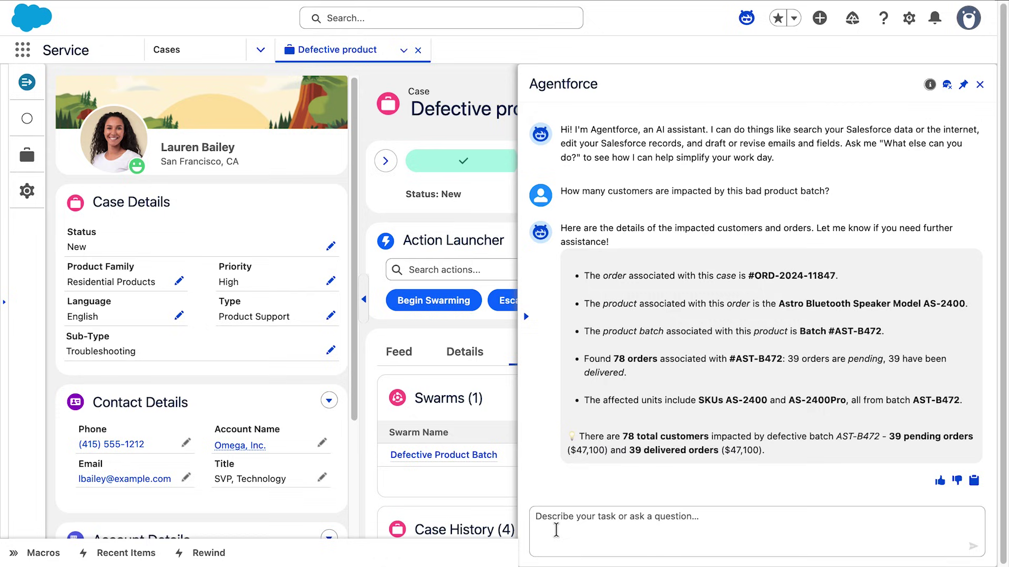
pyautogui.write('Reall')
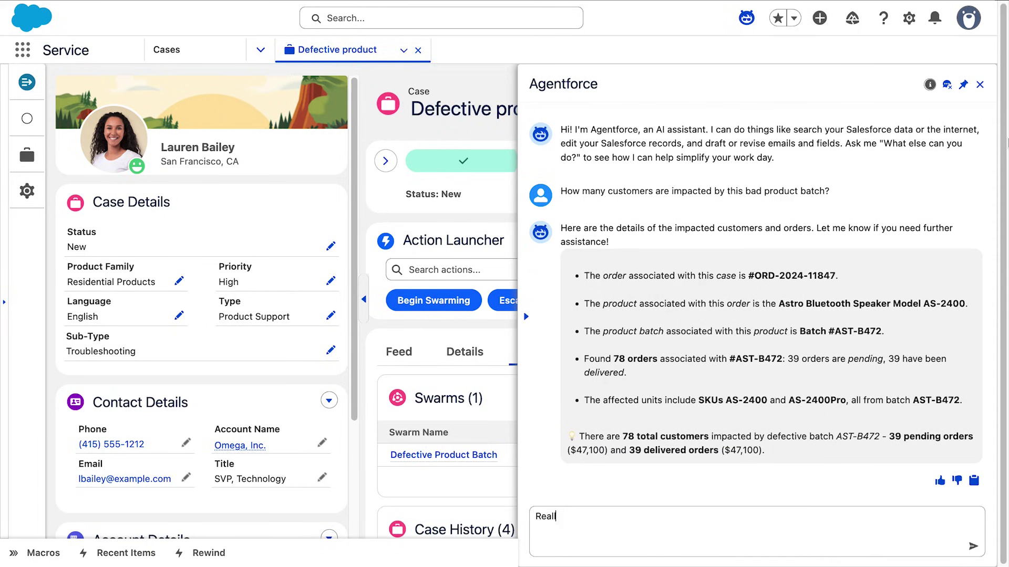
pyautogui.write('ocate pending shipments and replacements for delivered orders.')
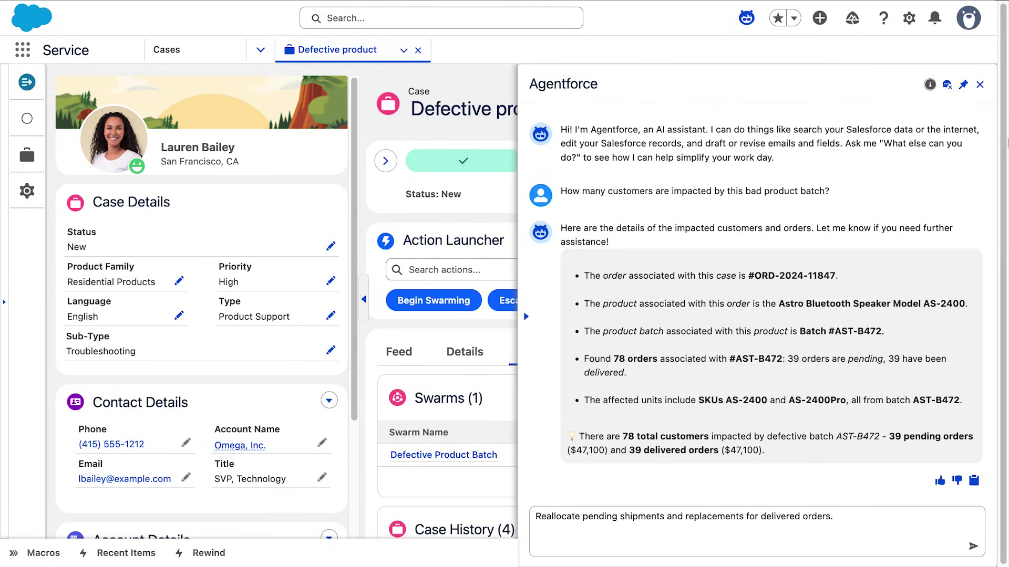
# Step: Send Agentforce the request to reallocate pending shipments and replace delivered orders
pyautogui.press('Return')
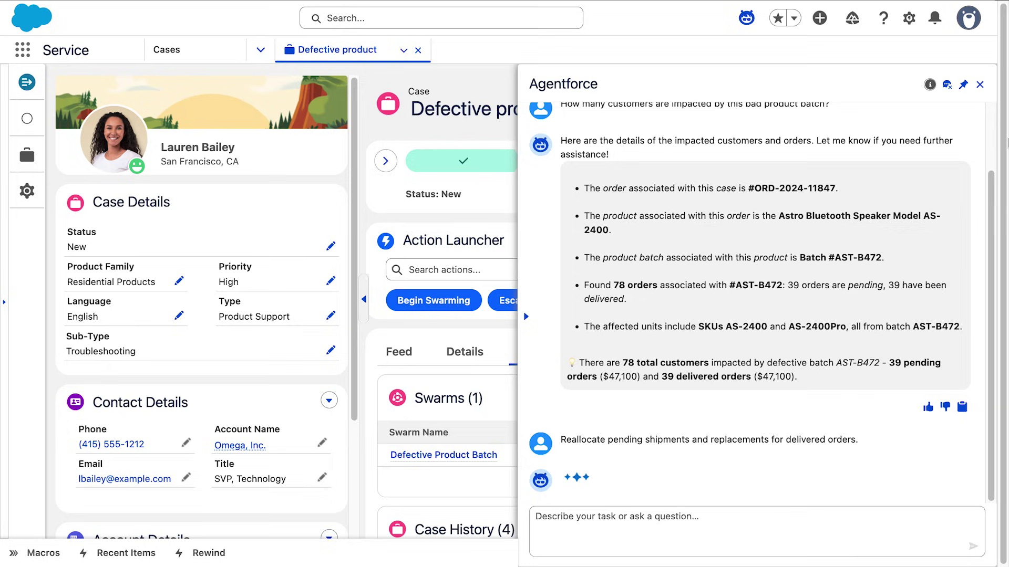